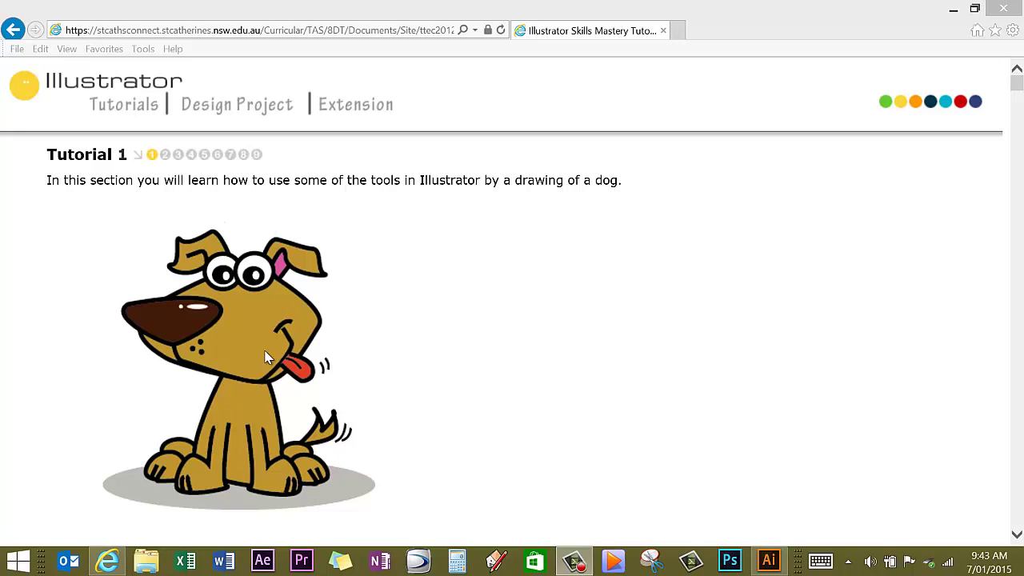
- Search the computer for Illustrator and pin Adobe Illustrator CC to the taskbar
key("super+c")
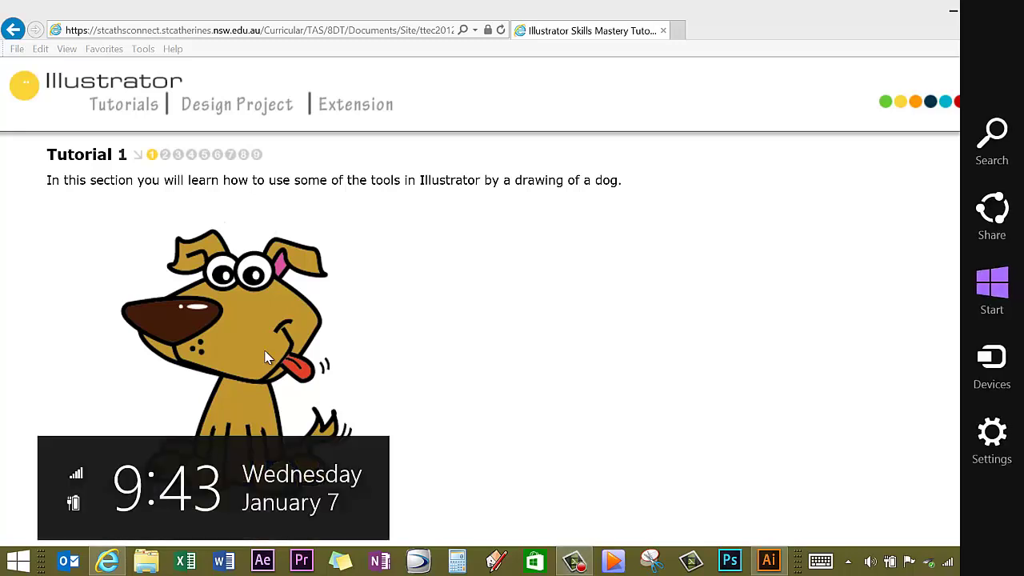
key("super+s")
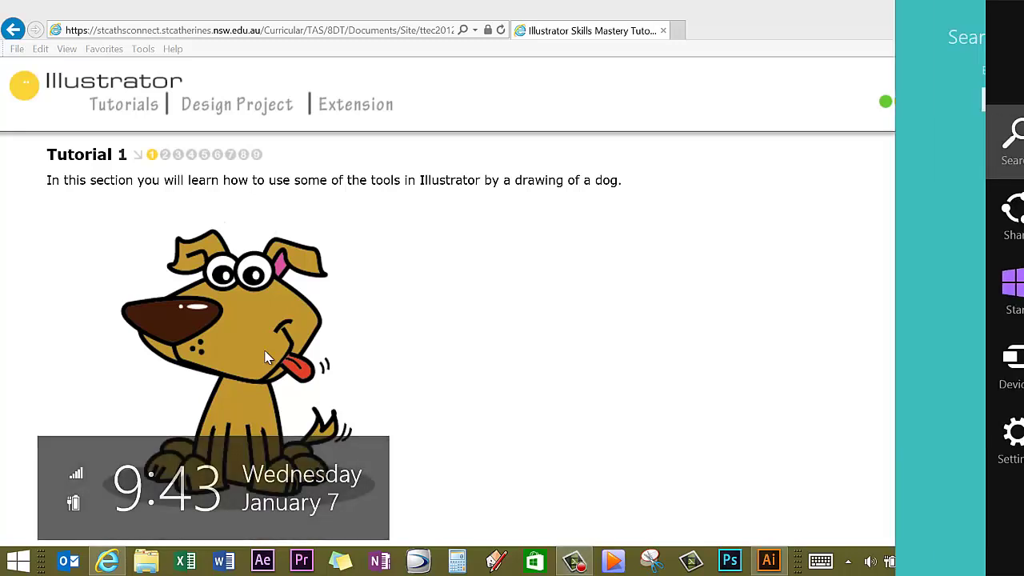
type("illustrator CC (64 Bit")
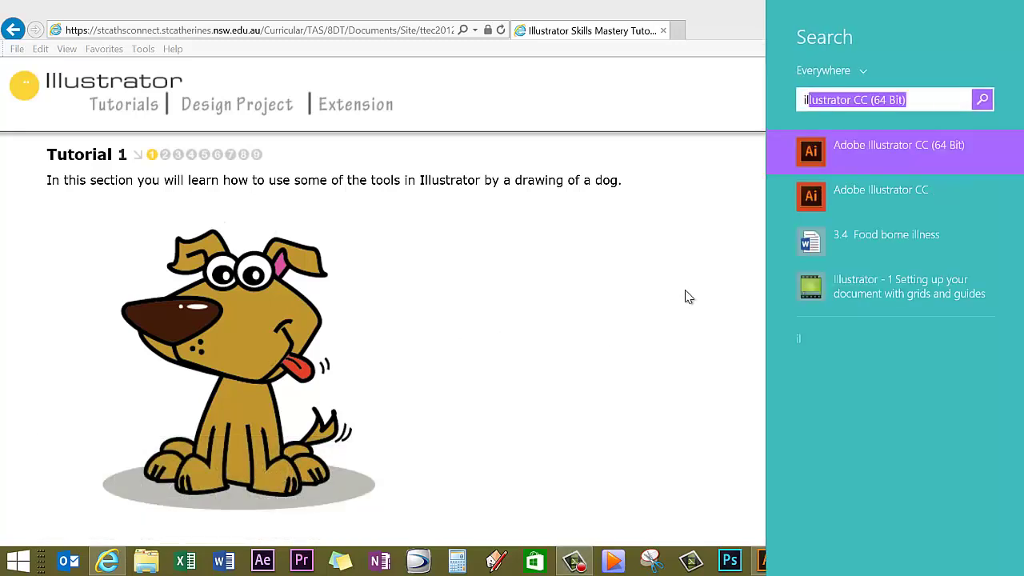
right_click(844, 197)
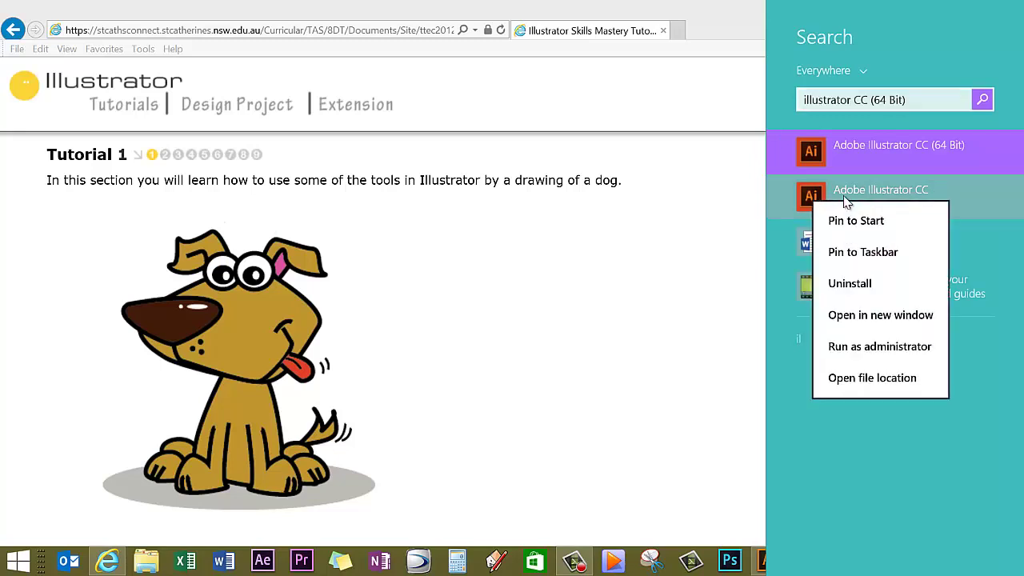
left_click(848, 253)
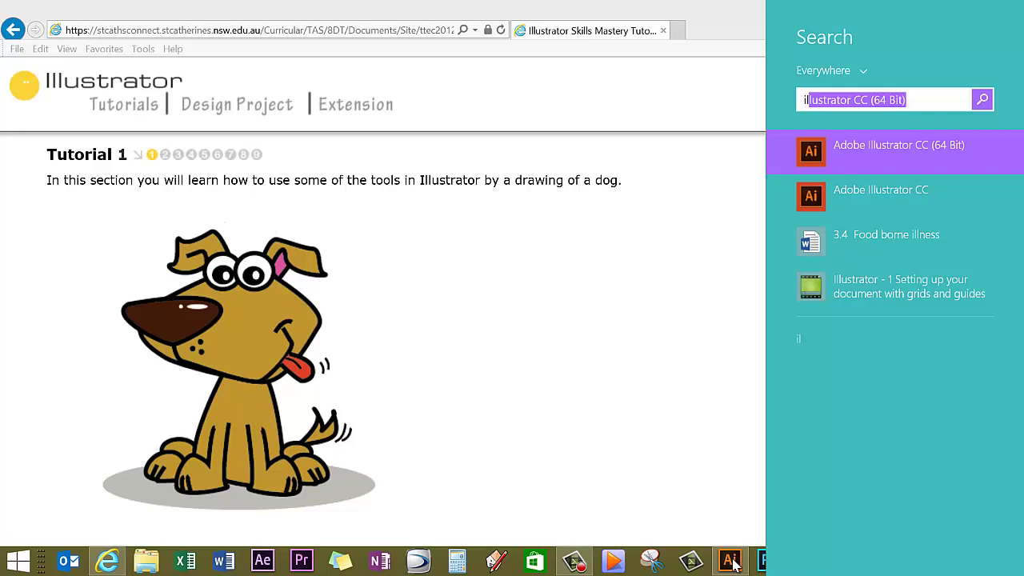
- Switch to Illustrator and create a new A4 document, naming it with the owner's surname followed by "dog"
left_click(734, 564)
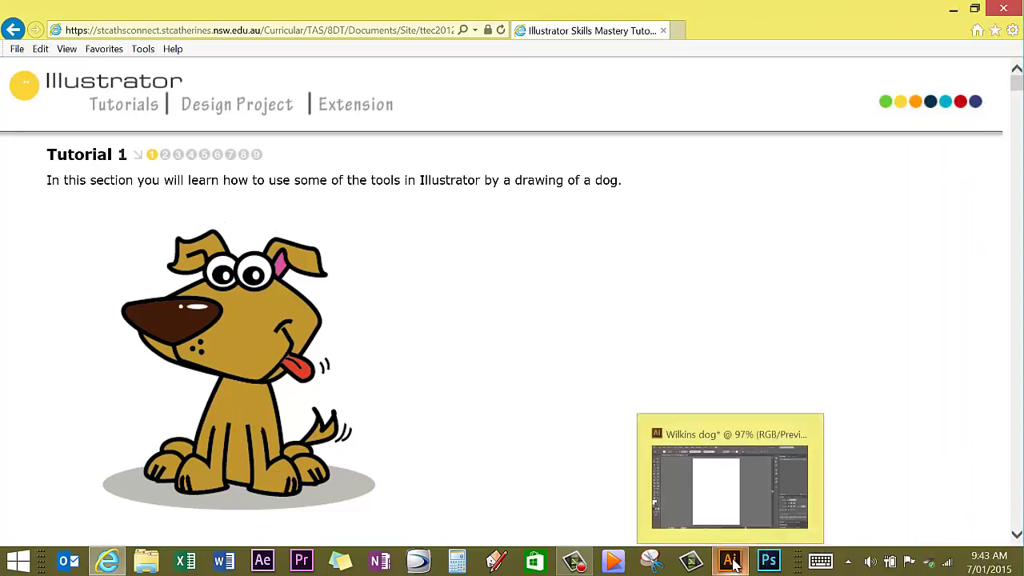
left_click(734, 564)
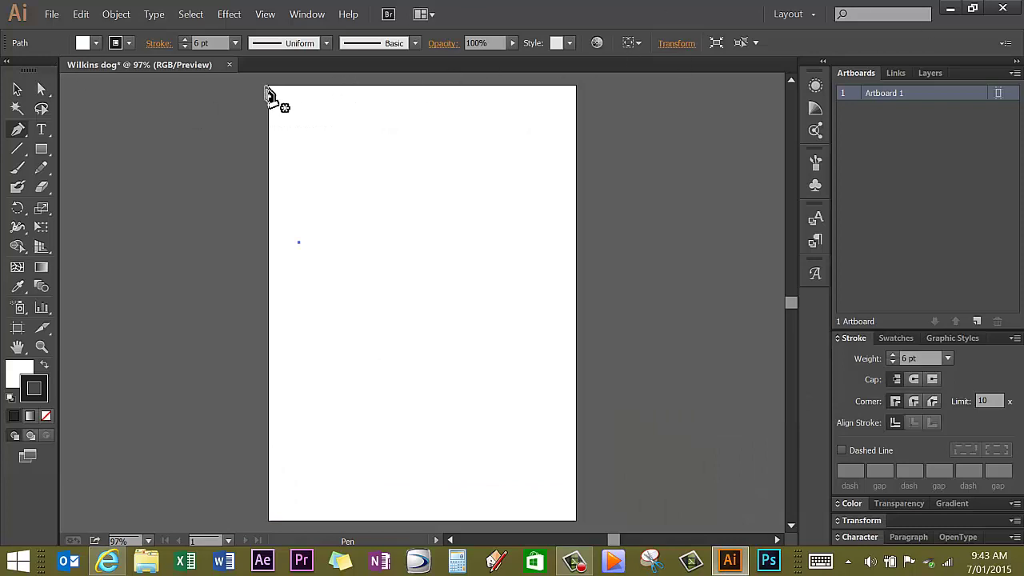
left_click(52, 15)
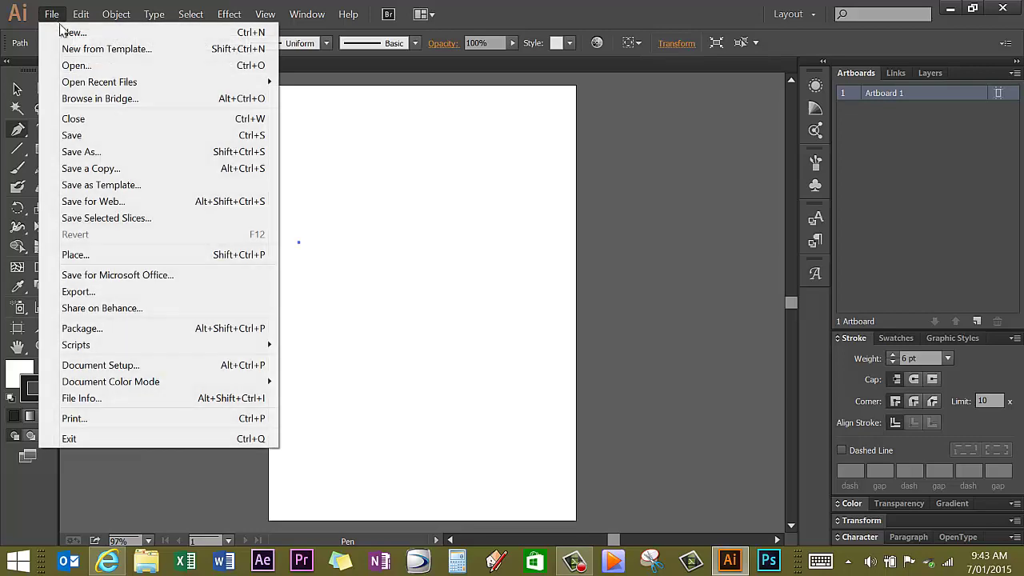
left_click(73, 32)
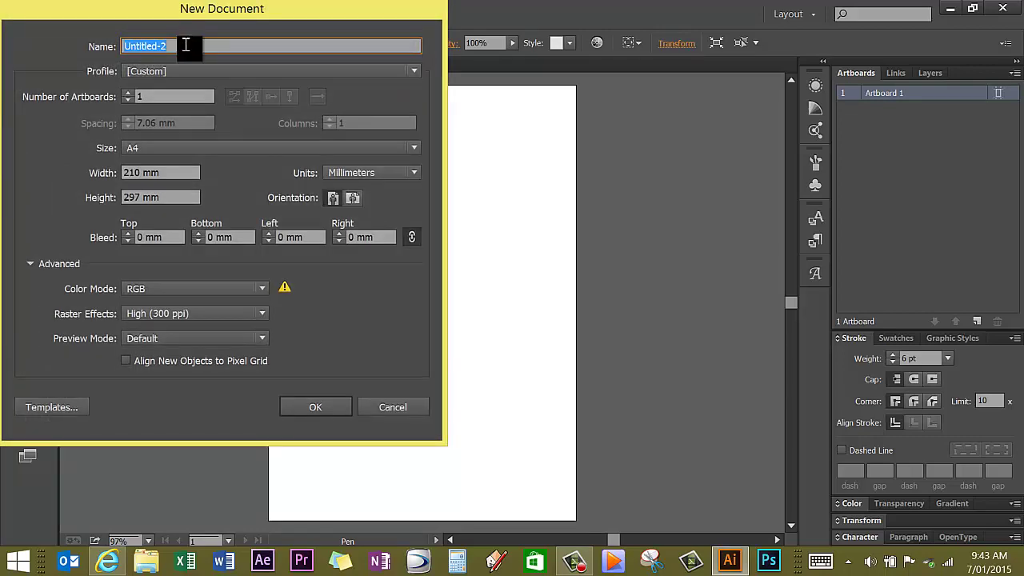
type("Wilkins dog")
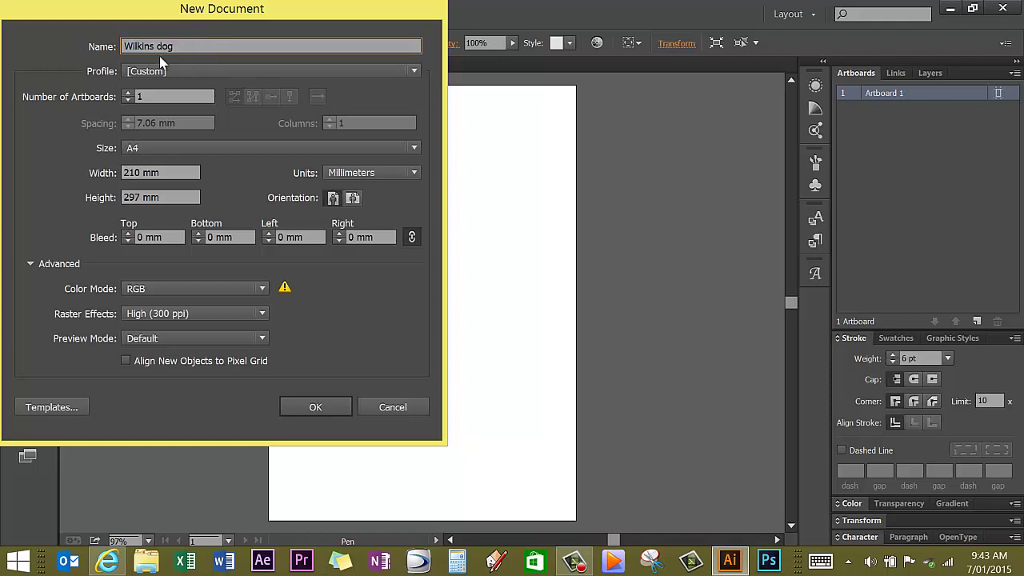
left_click(321, 406)
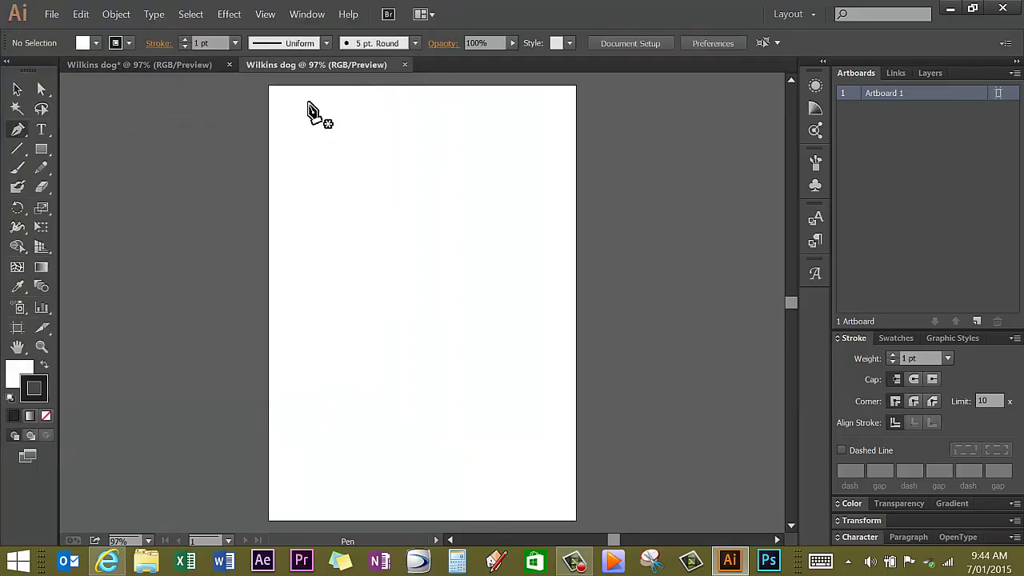
- Activate the Pen tool and set the stroke weight to 6 pt
left_click(40, 347)
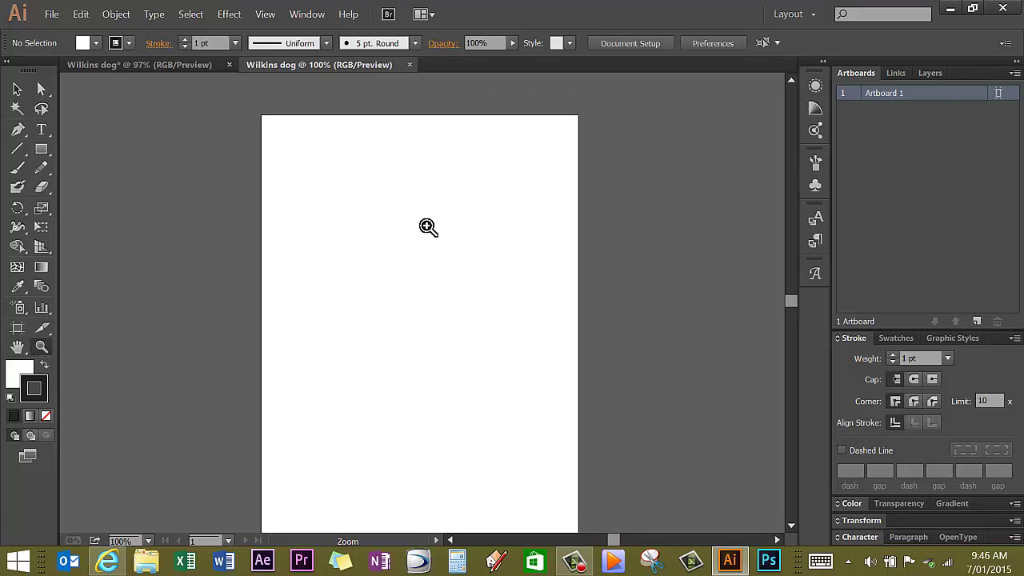
left_click(429, 227)
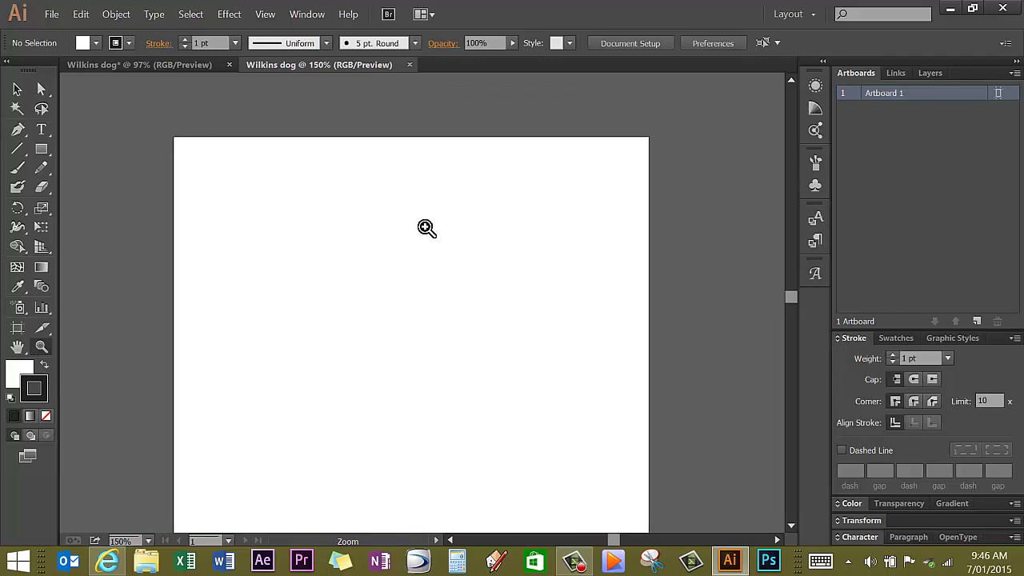
left_click(18, 130)
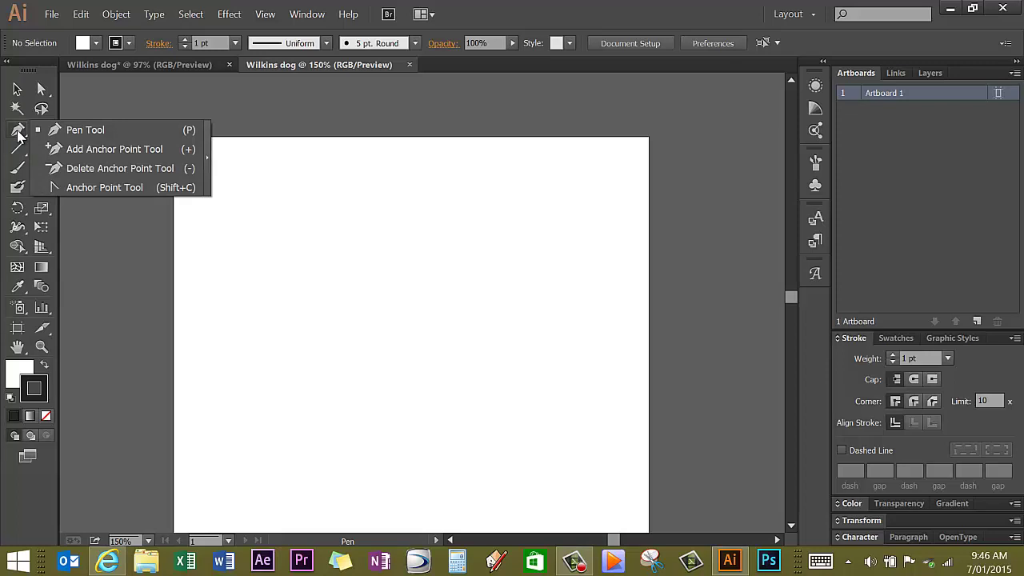
left_click(66, 130)
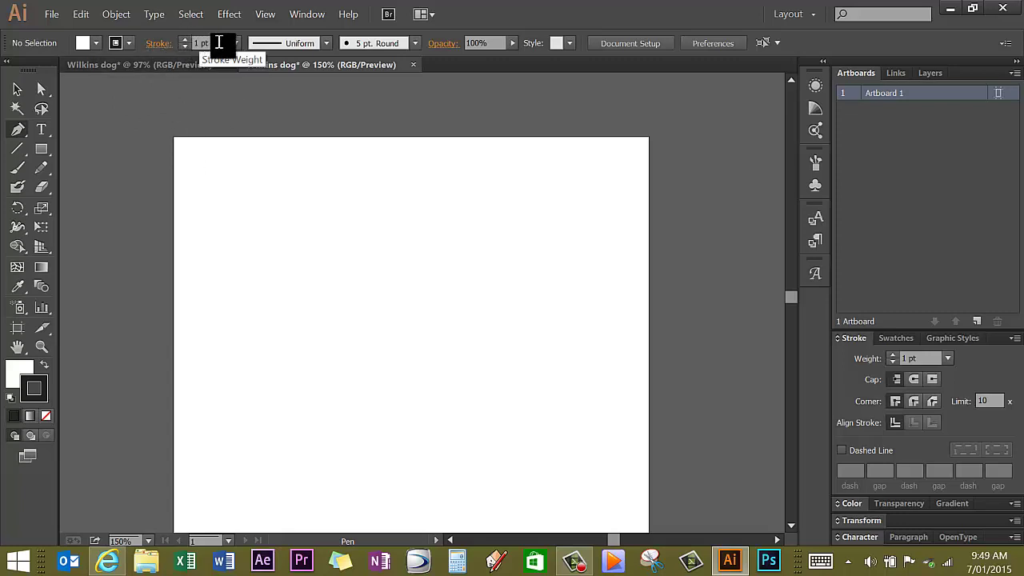
left_click(235, 44)
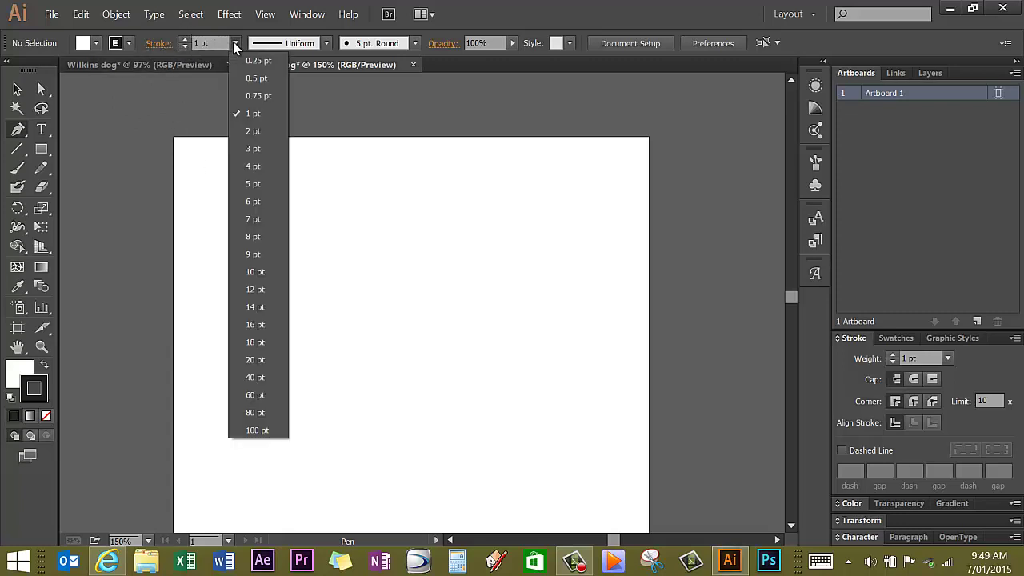
left_click(253, 201)
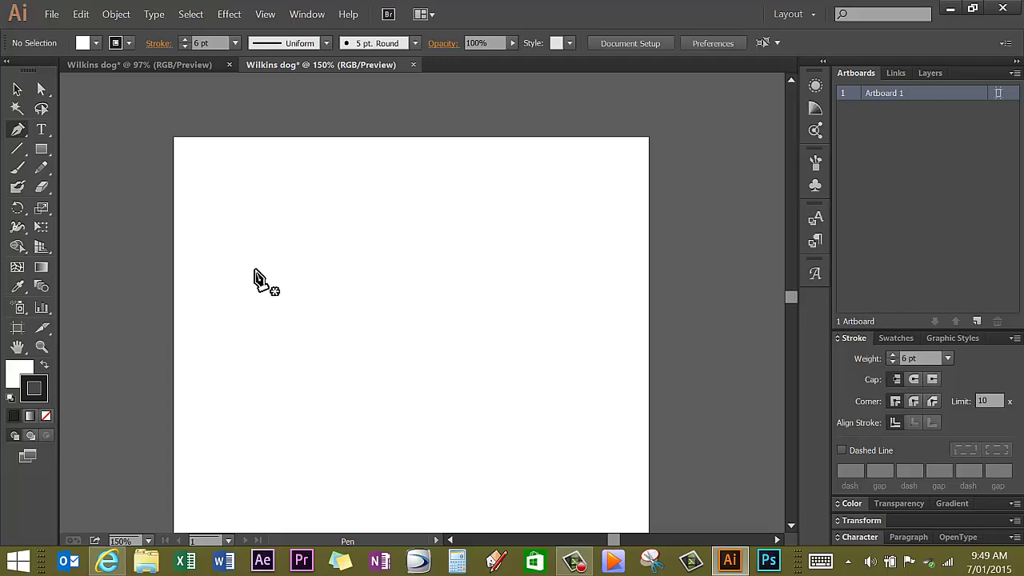
- Draw a closed, roughly oval head outline with five anchor points, starting at about X 38 mm, Y 62 mm
left_click(258, 276)
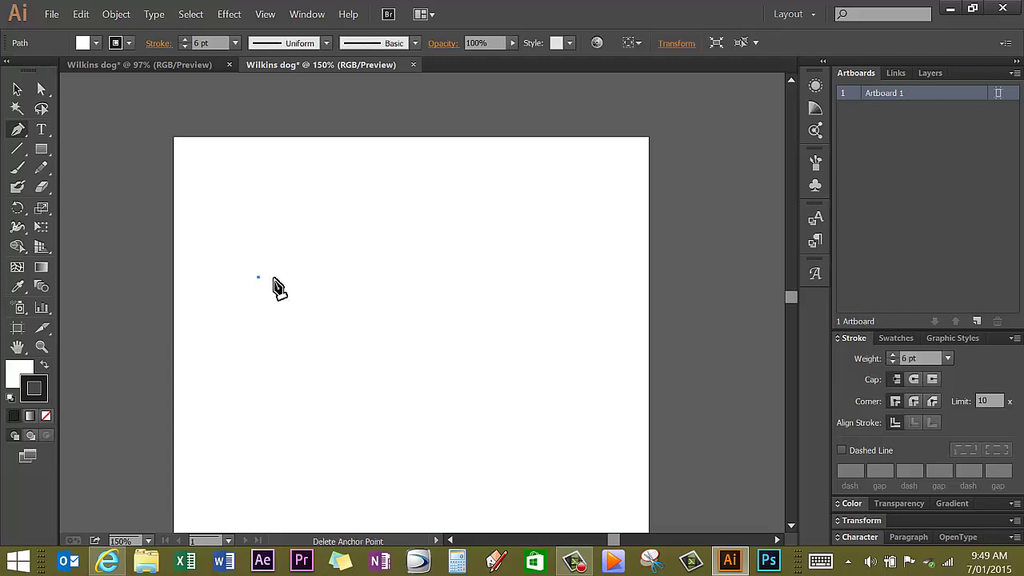
mouse_move(373, 211)
left_mouse_down()
mouse_move(421, 213)
mouse_move(457, 229)
mouse_move(464, 203)
left_mouse_up()
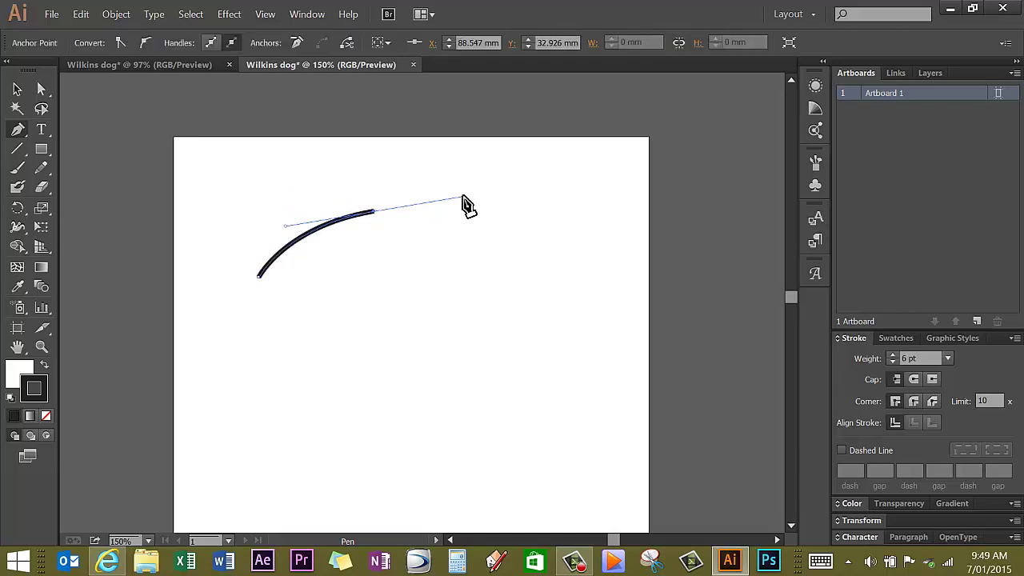
left_click_drag(513, 308, 501, 364)
left_click_drag(408, 394, 342, 427)
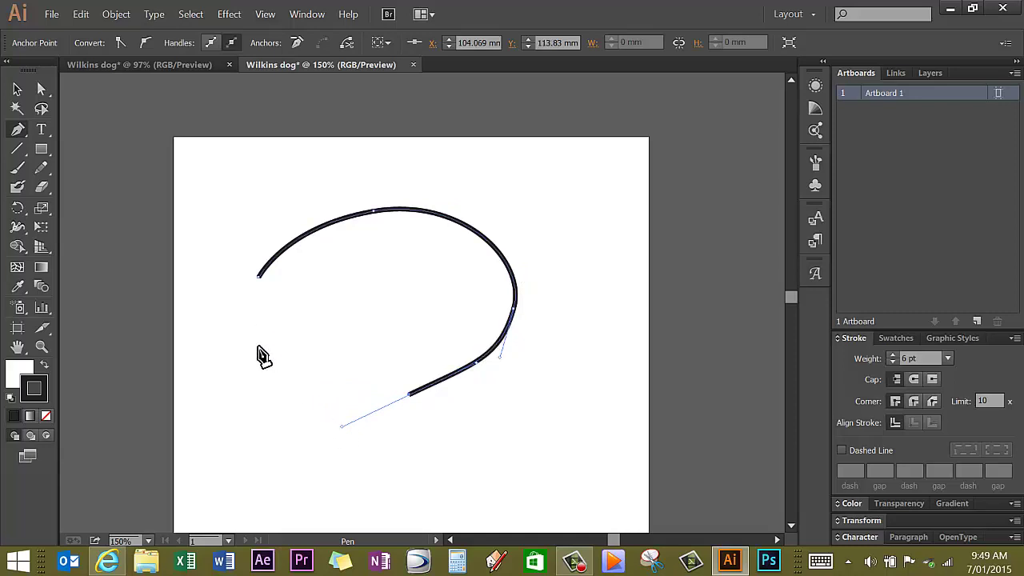
left_click_drag(258, 347, 251, 315)
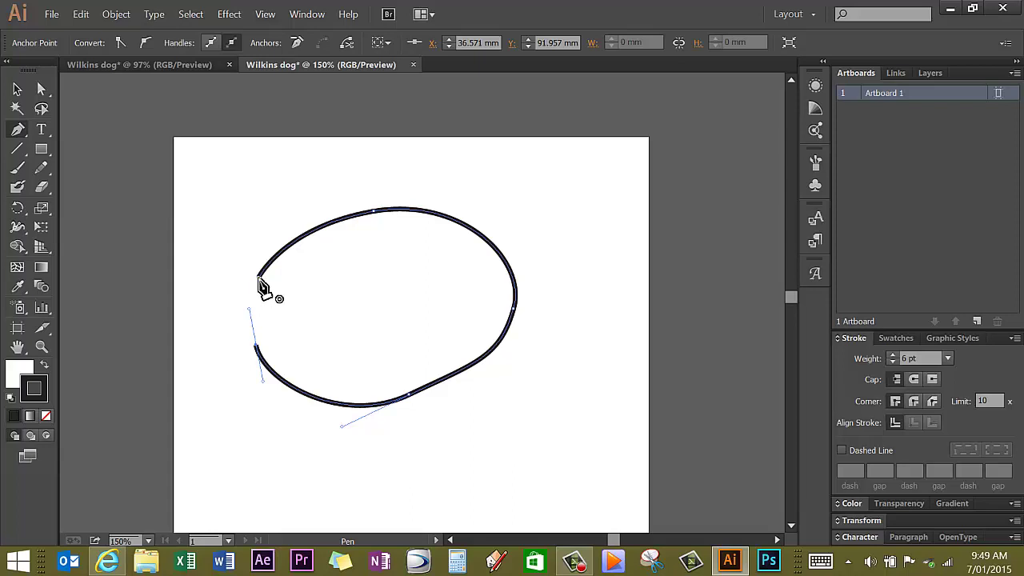
left_click_drag(259, 281, 264, 290)
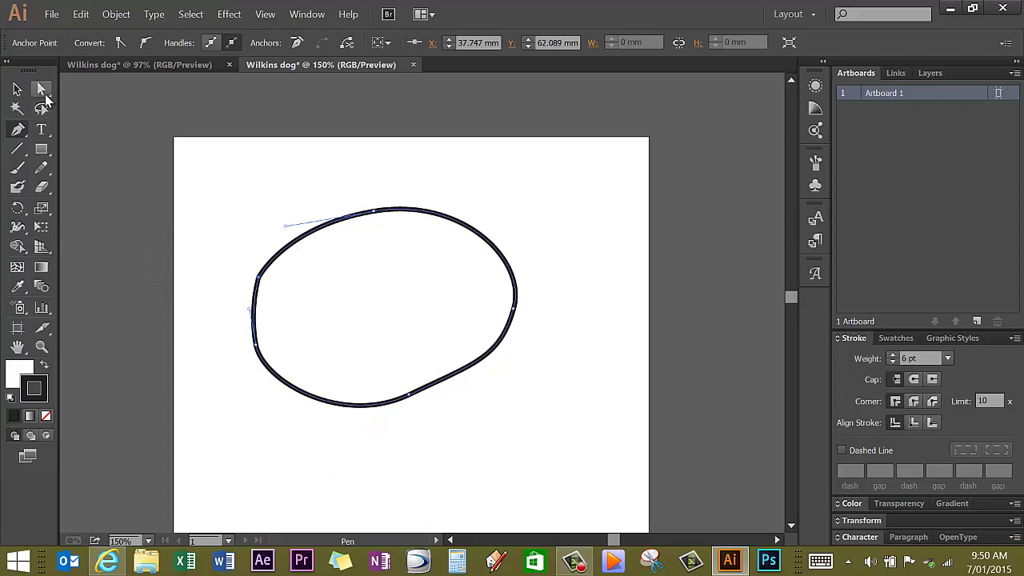
- Move the outline's bottom anchor to about X 114, Y 116 mm, and its top anchor to about X 124, Y 25 mm, tilting the top handles
left_click(44, 93)
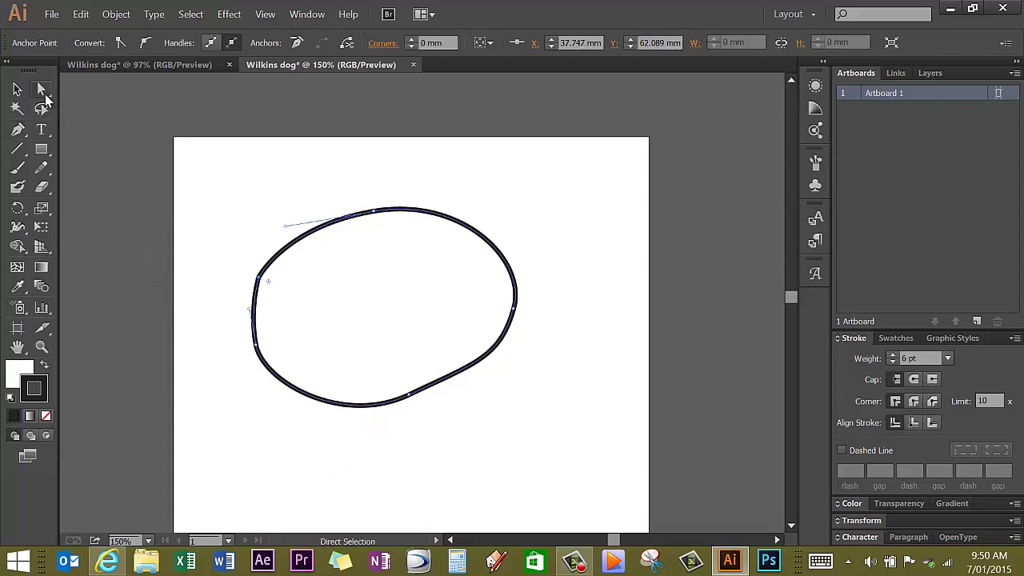
left_click(410, 397)
mouse_move(418, 408)
left_mouse_down()
mouse_move(423, 417)
mouse_move(433, 406)
left_mouse_up()
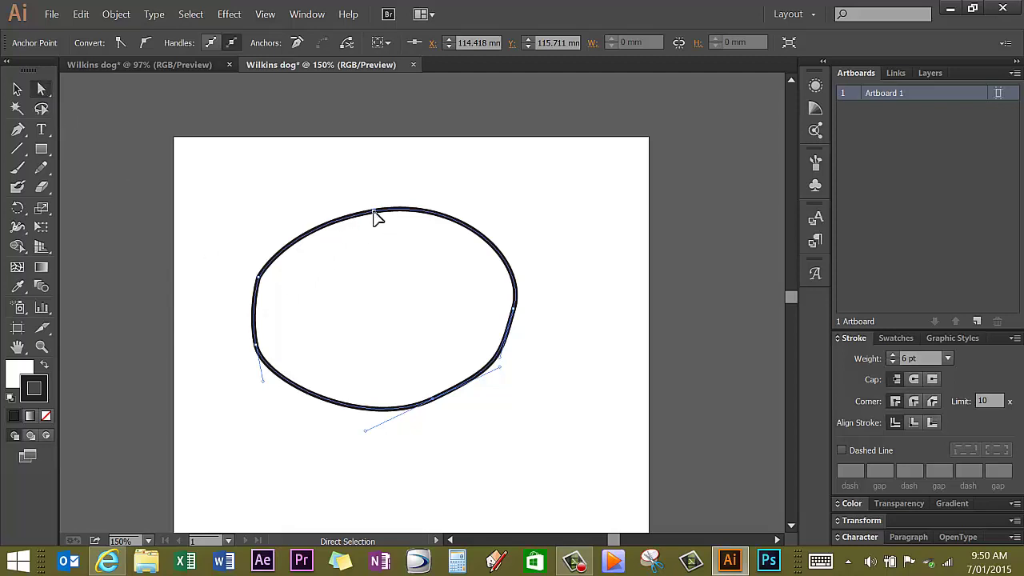
left_click_drag(378, 218, 398, 204)
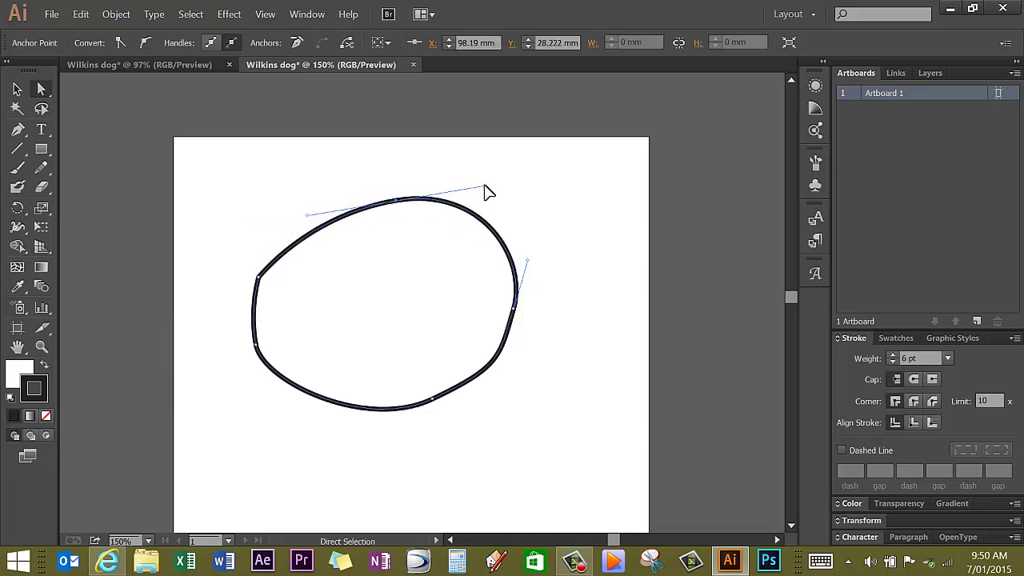
left_click_drag(484, 185, 486, 233)
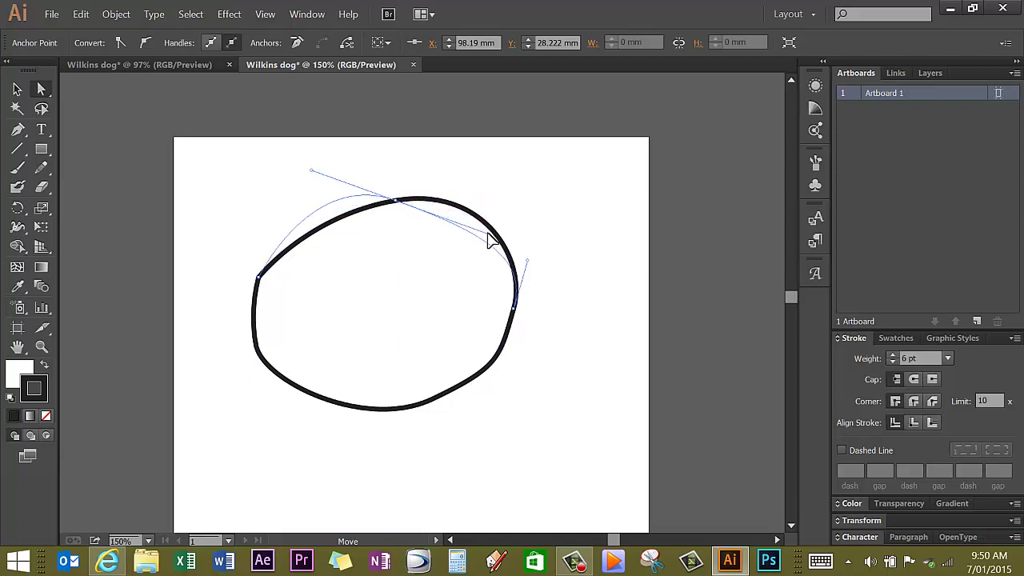
left_click_drag(490, 240, 490, 240)
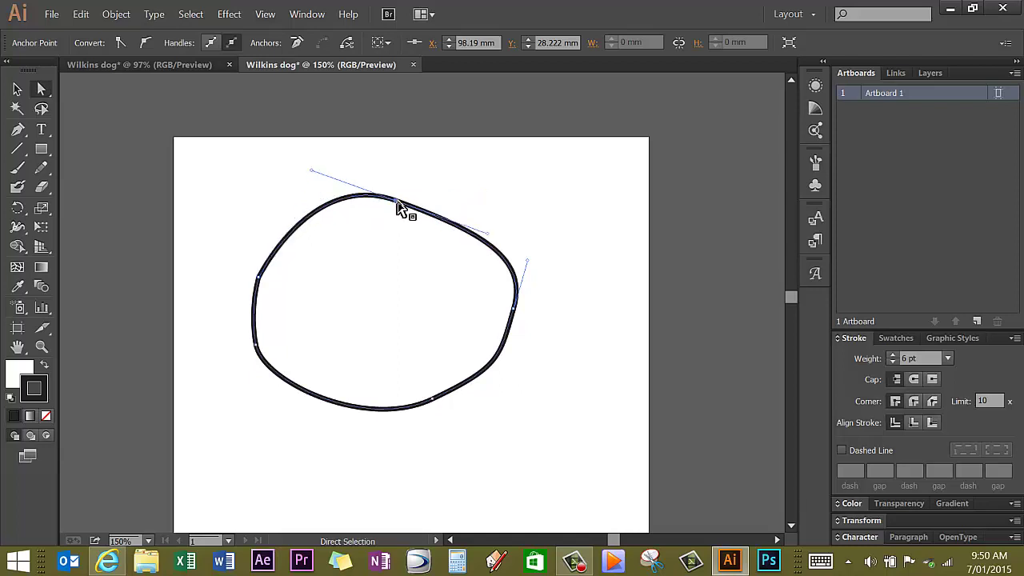
left_click_drag(400, 202, 458, 201)
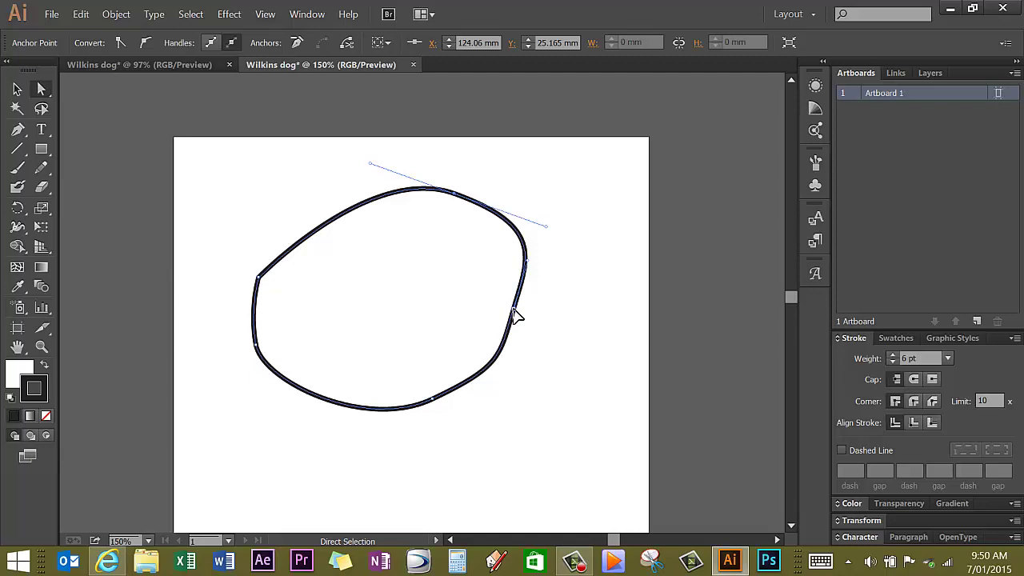
- Move the outline's right anchor to about X 169, Y 75 mm, lower-left to X 29, Y 86 mm, and upper-left to X 72, Y 31 mm
left_click_drag(514, 309, 506, 403)
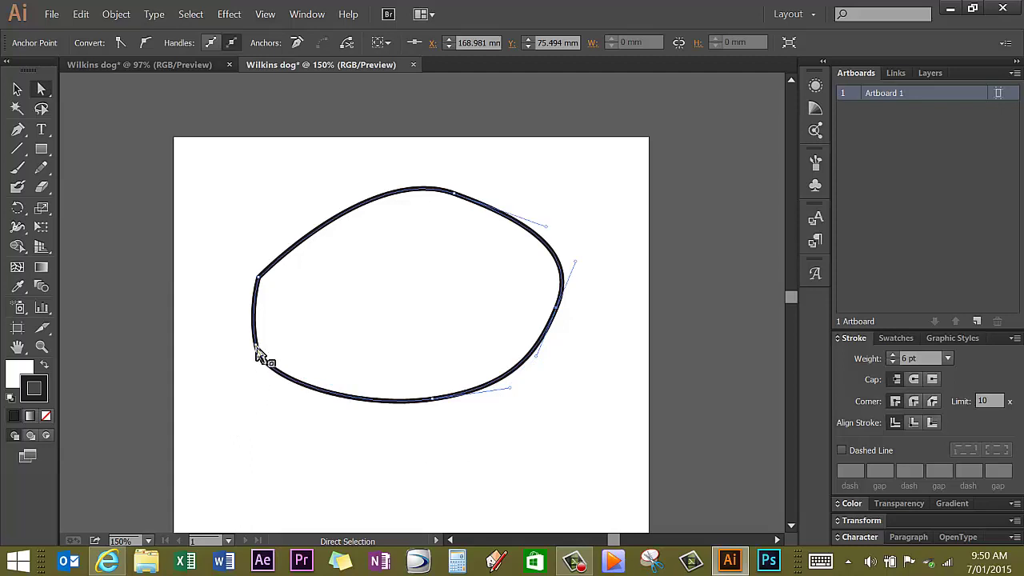
left_click_drag(257, 356, 239, 338)
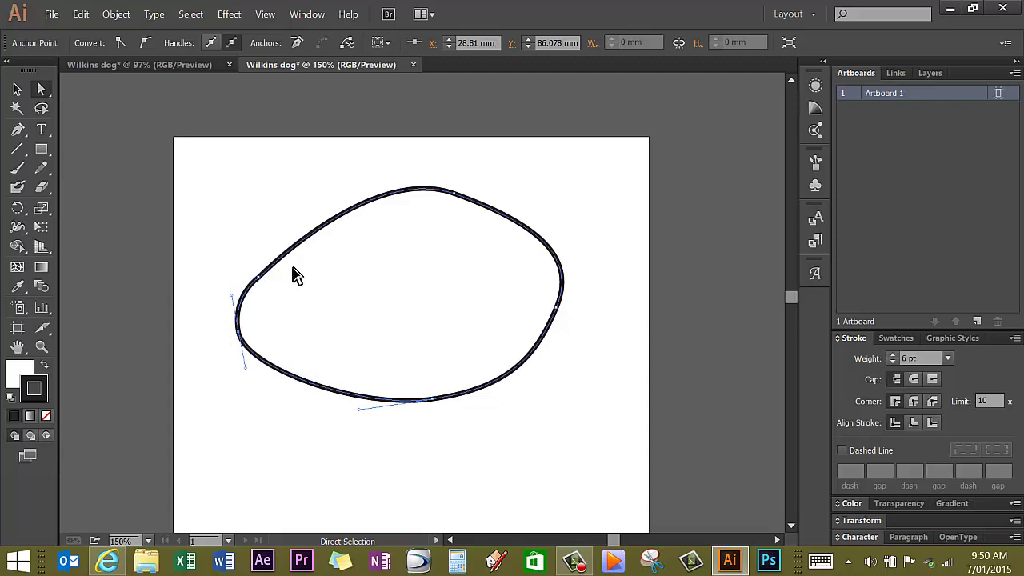
left_click(268, 287)
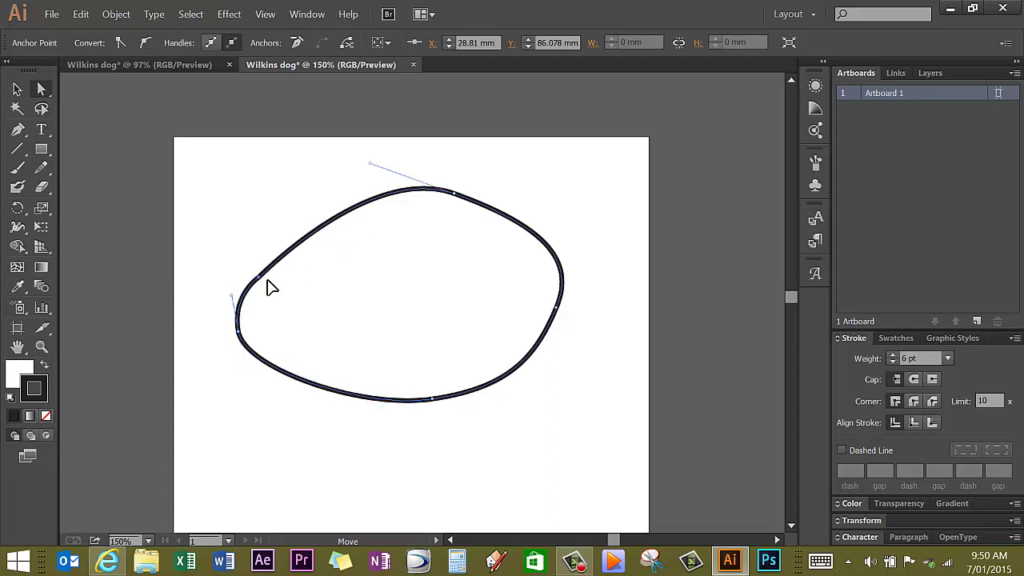
left_click_drag(268, 283, 335, 209)
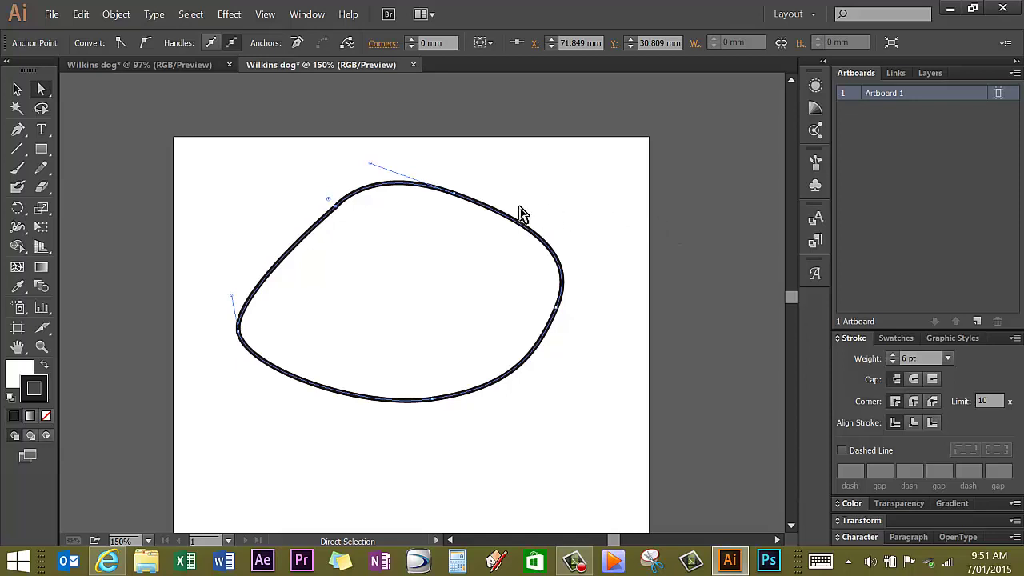
- Draw an open mouth curve just inside the head's lower edge, hooking back on the right to end at about X 138, Y 68 mm
left_click(17, 135)
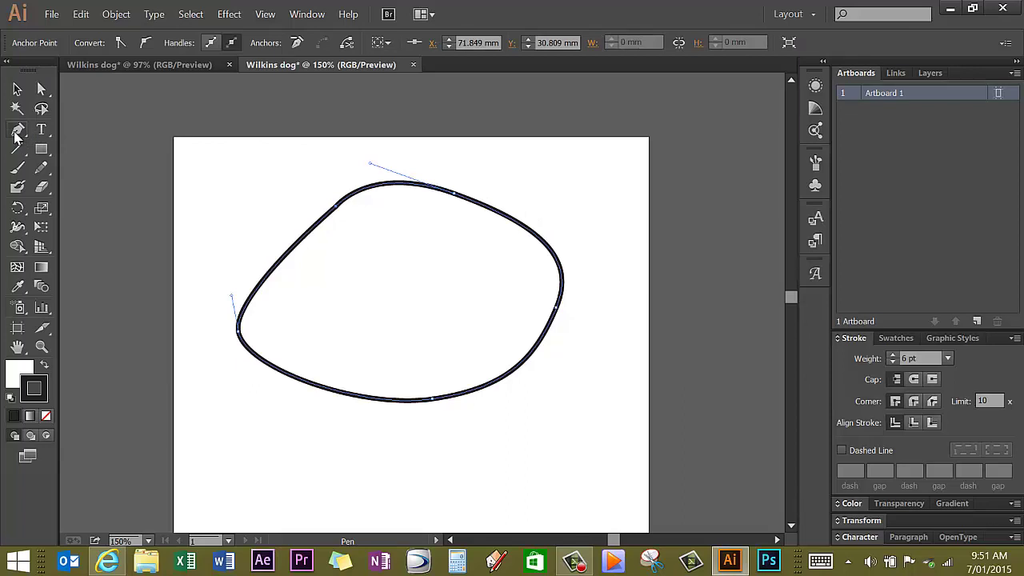
left_click(292, 347)
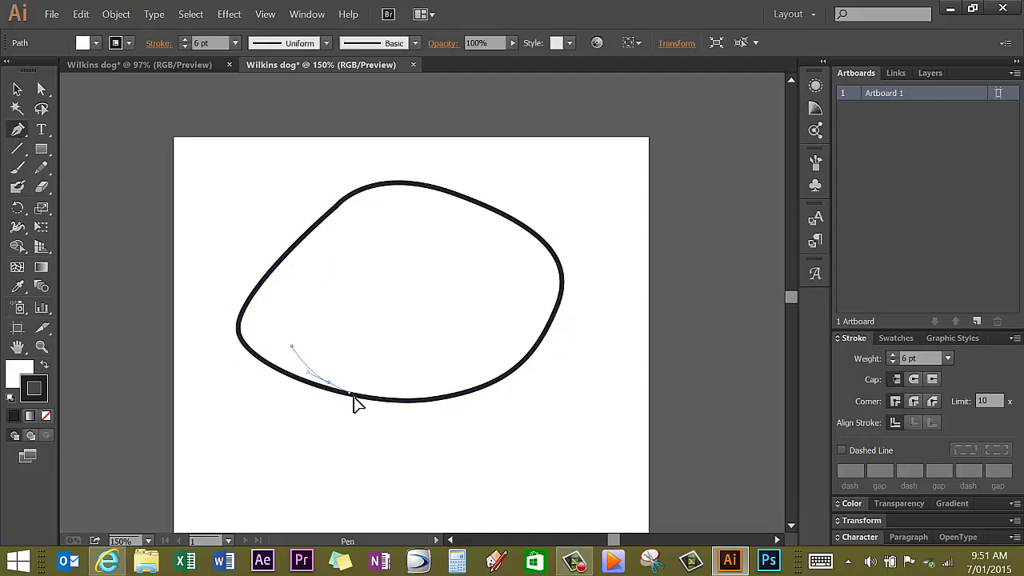
left_click_drag(353, 396, 516, 359)
mouse_move(531, 325)
left_mouse_down()
mouse_move(506, 297)
mouse_move(535, 284)
mouse_move(538, 313)
left_mouse_up()
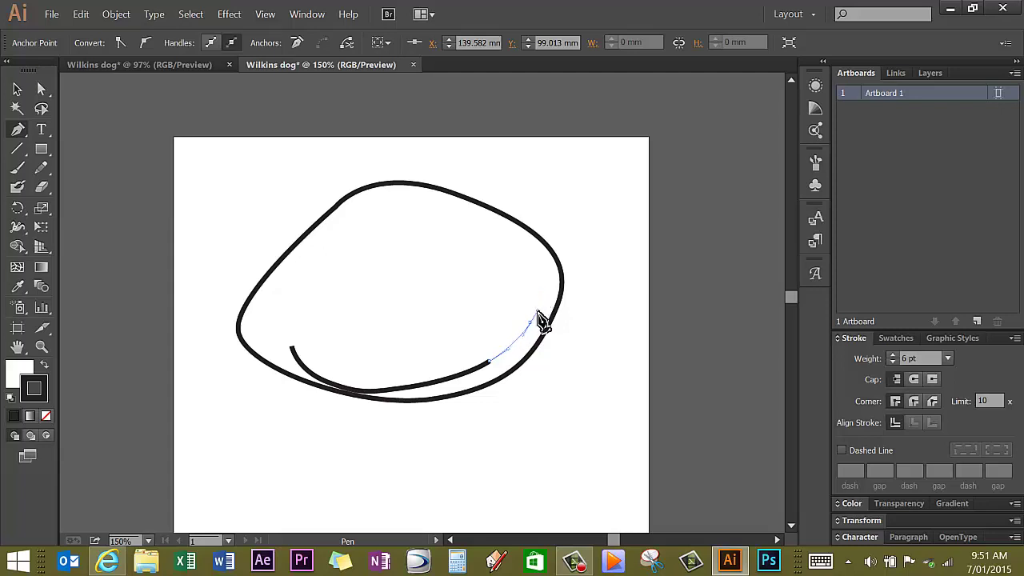
left_click_drag(484, 291, 481, 298)
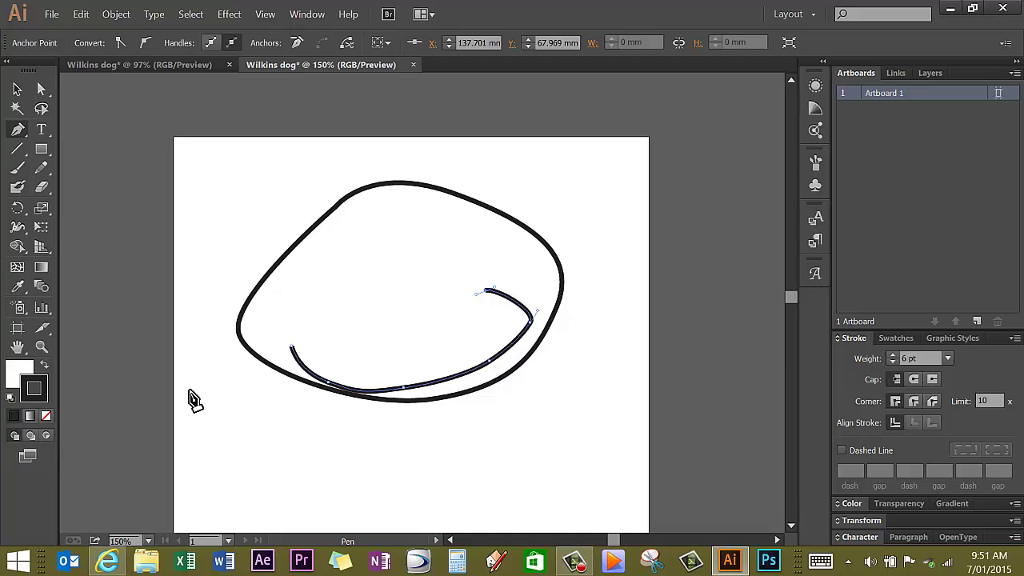
left_click(445, 309)
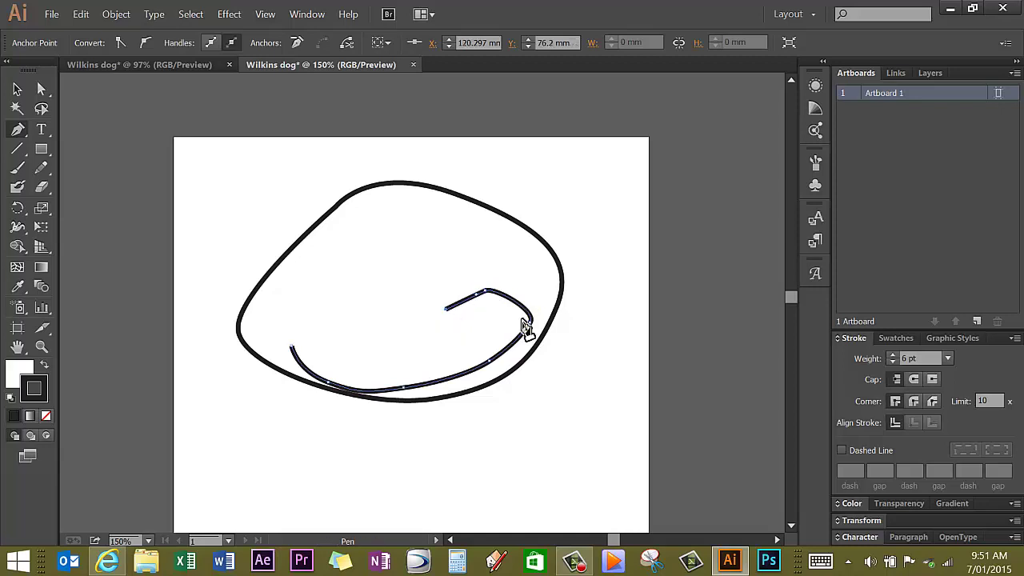
key("ctrl+z")
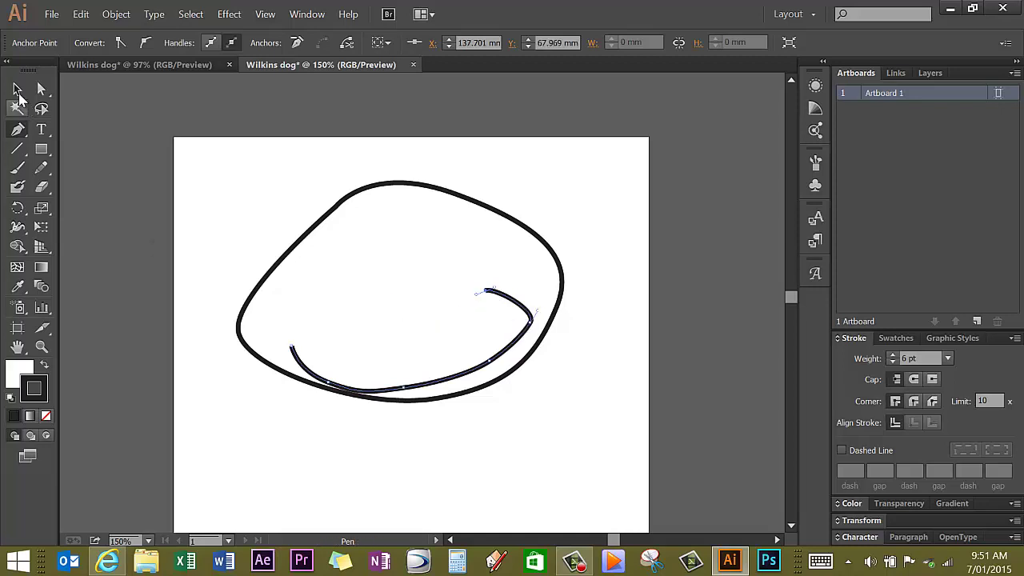
left_click(18, 90)
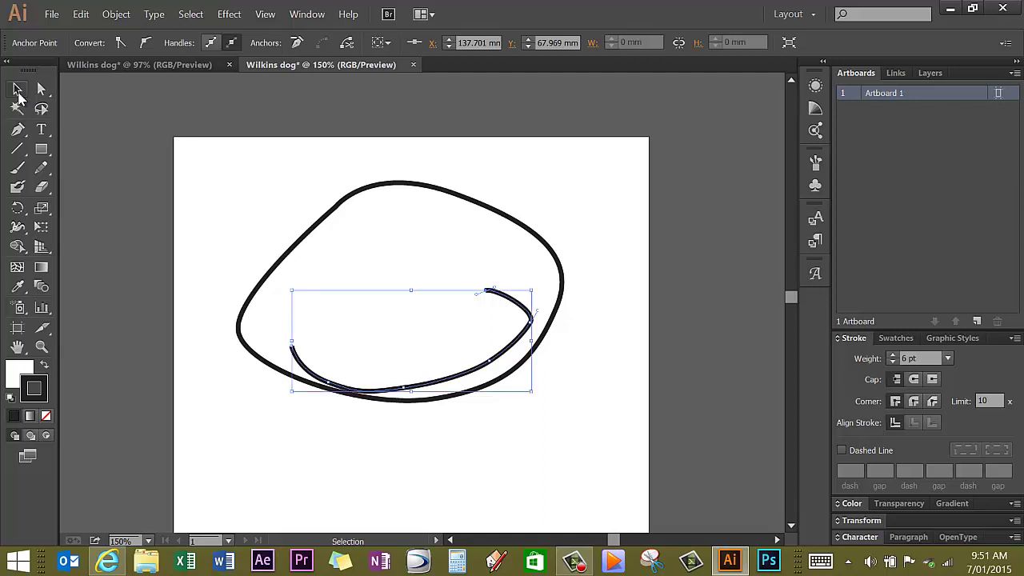
- Draw a separate short arched cheek line above the mouth curve's upper right end, finishing at about X 146, Y 61 mm
left_click(17, 131)
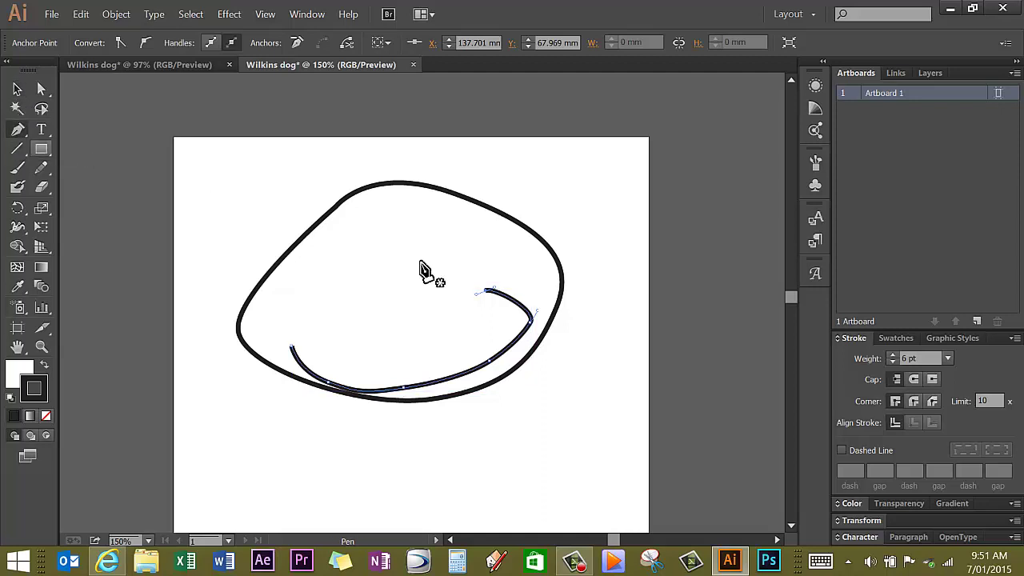
left_click(441, 303)
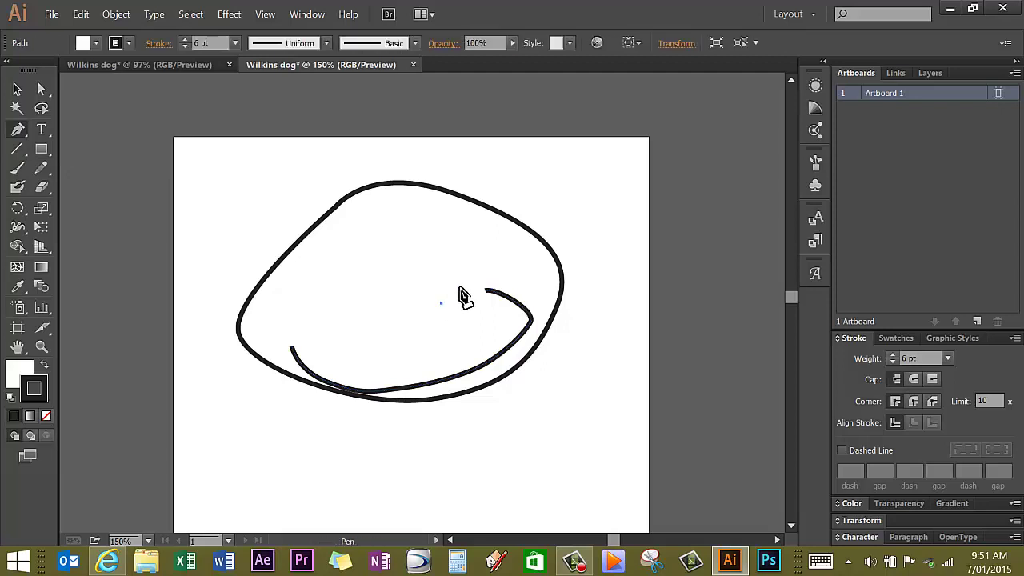
left_click_drag(501, 275, 518, 296)
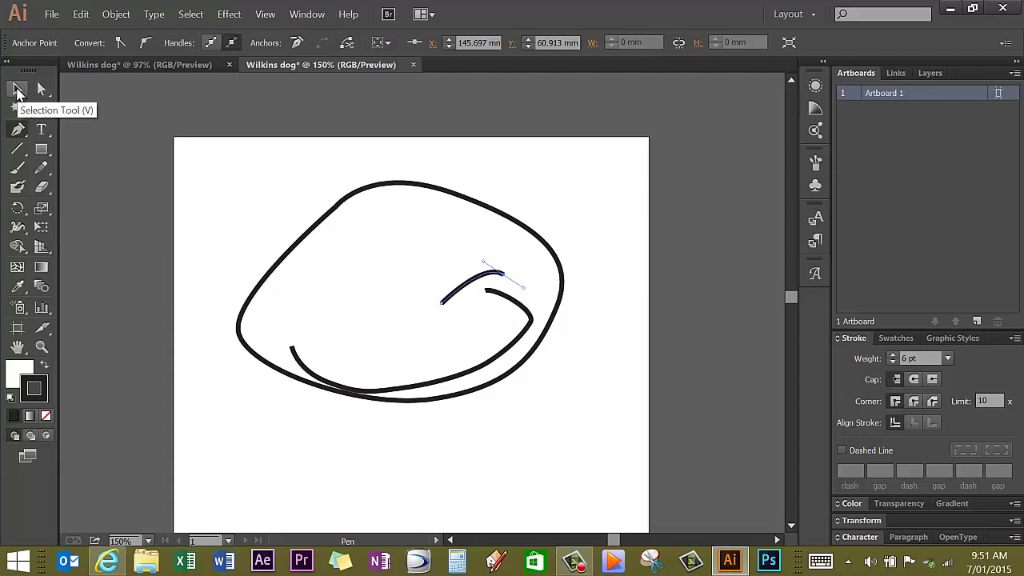
left_click(18, 90)
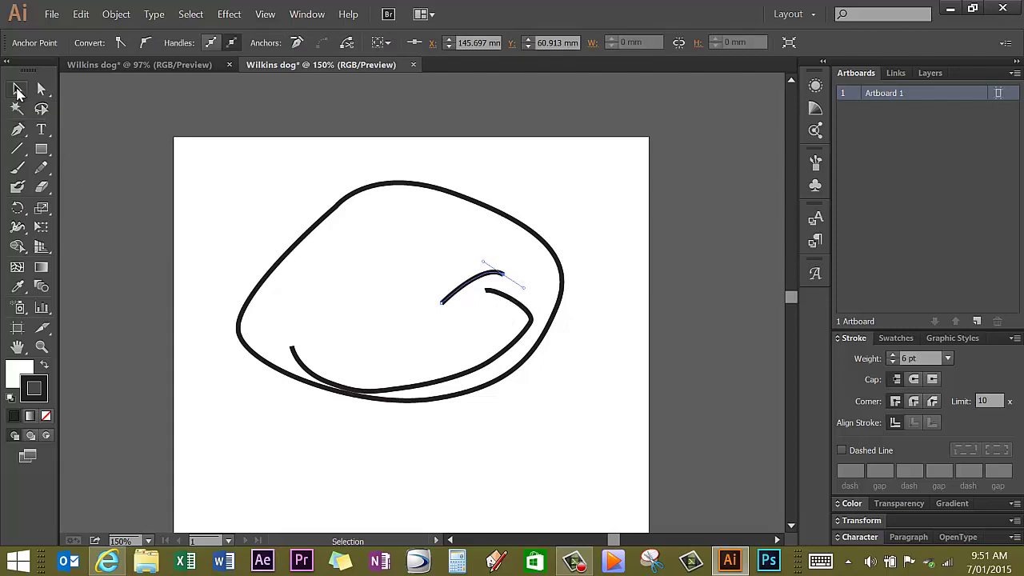
- Move the short cheek line slightly to the right, above the mouth curve's upper end
left_click(503, 277)
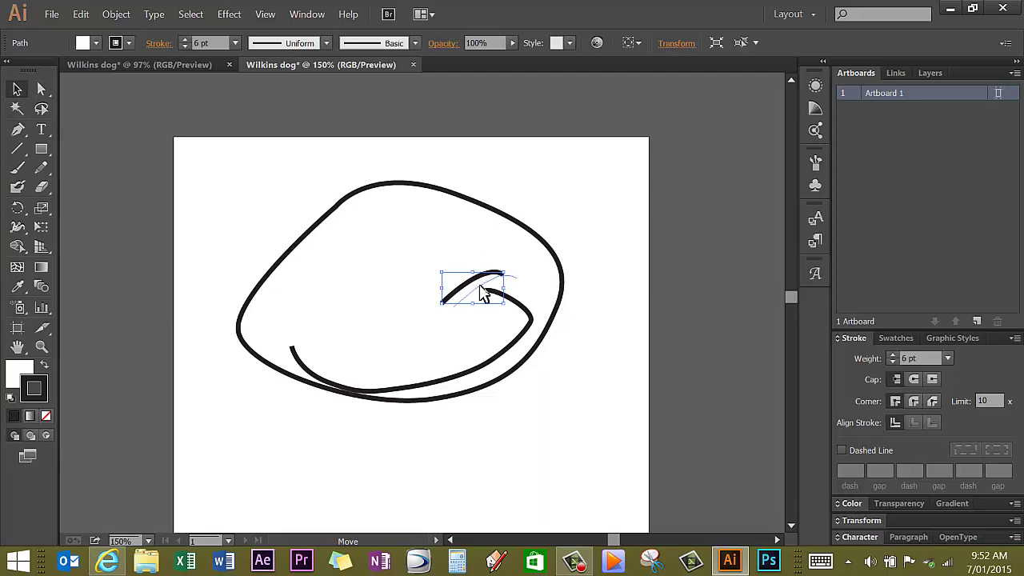
left_click_drag(484, 293, 496, 297)
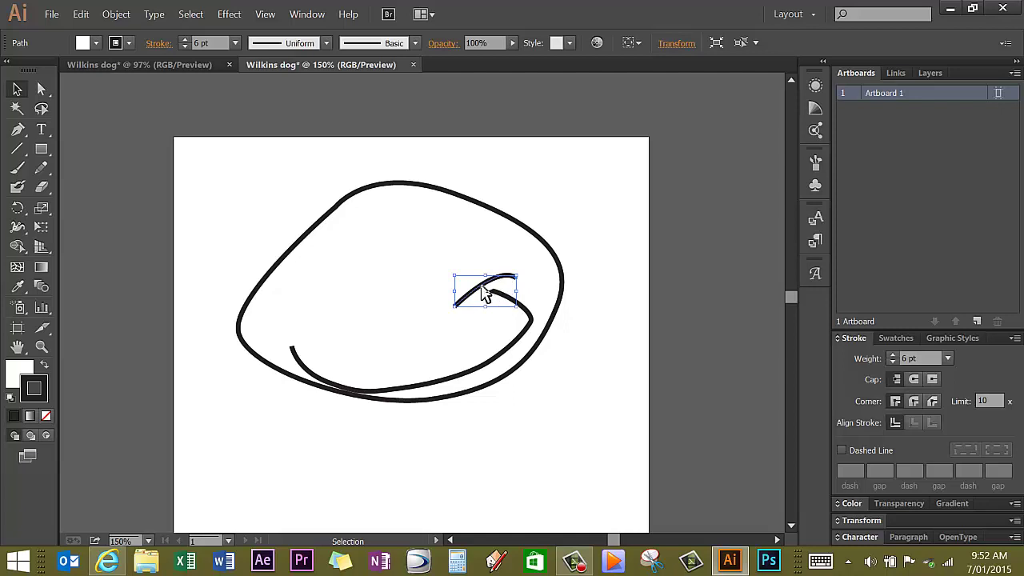
mouse_move(481, 292)
left_mouse_down()
mouse_move(463, 279)
mouse_move(480, 292)
left_mouse_up()
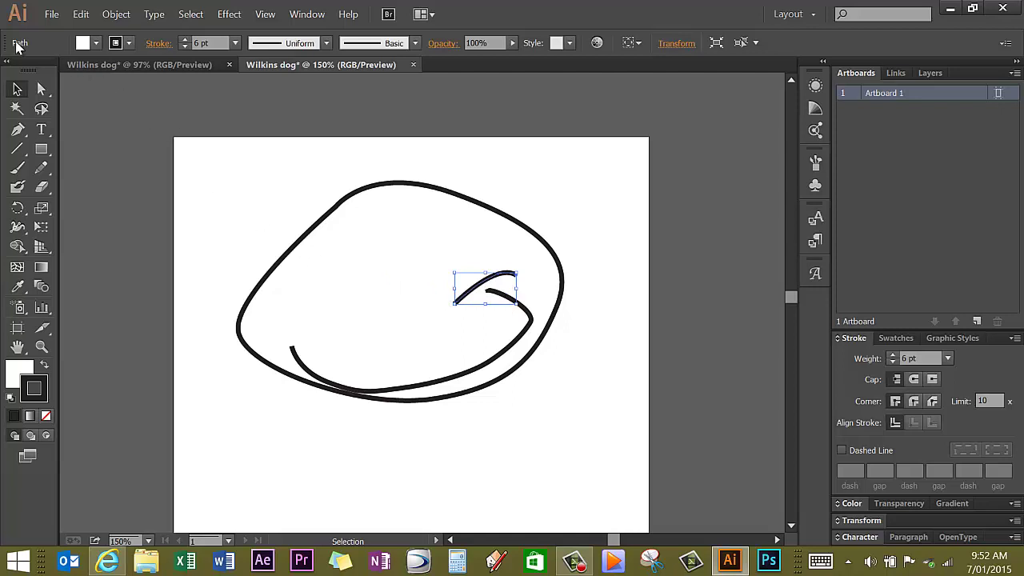
- Set the short cheek line's fill to None and move it down onto the mouth curve's upper end
left_click(96, 43)
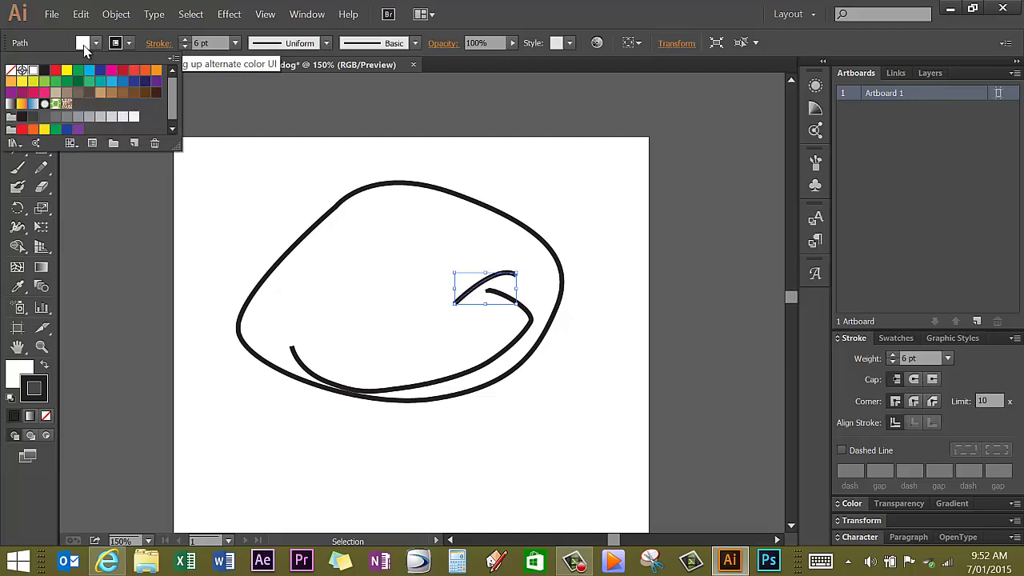
left_click(10, 75)
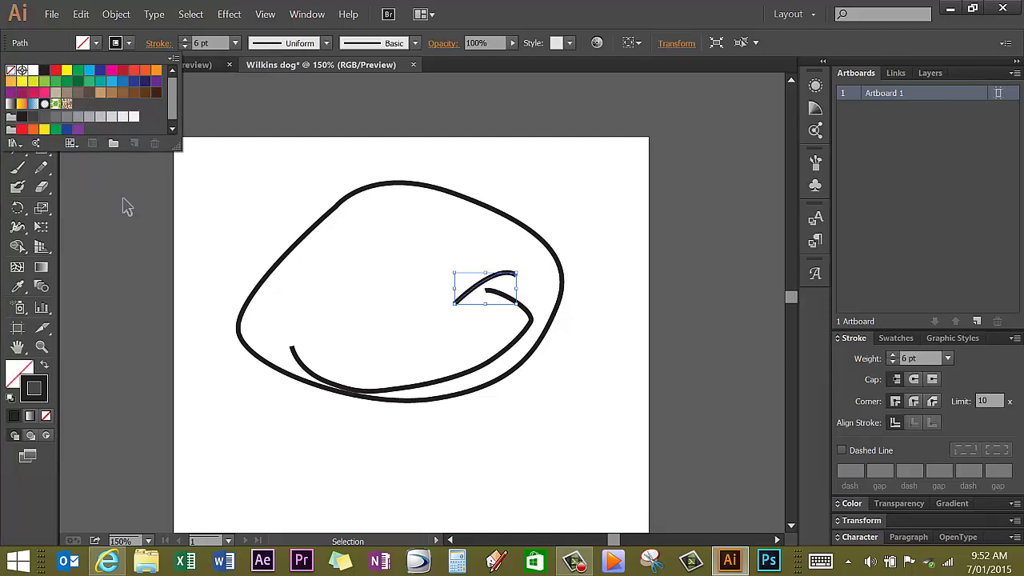
left_click(490, 287)
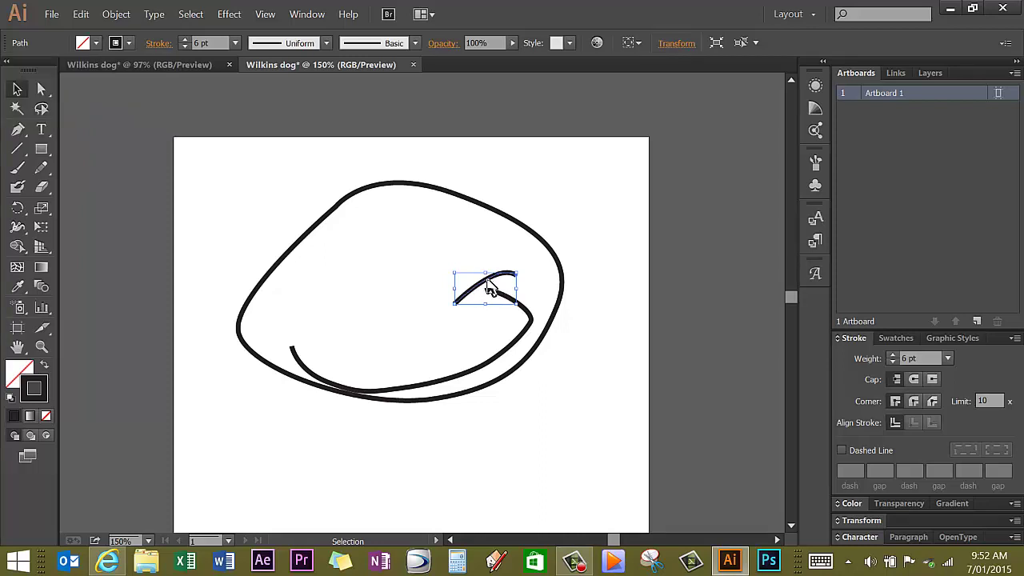
left_click_drag(481, 283, 494, 289)
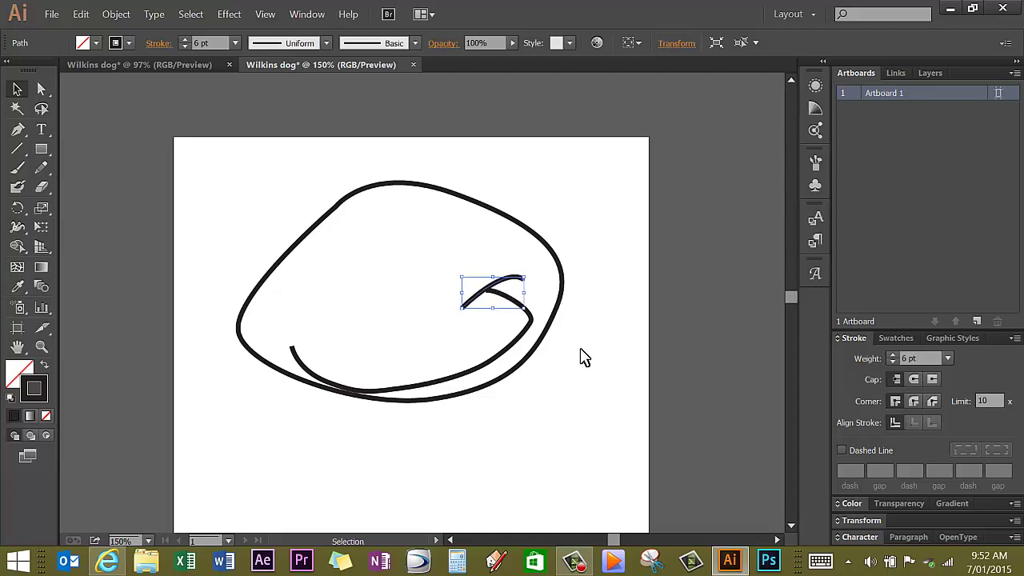